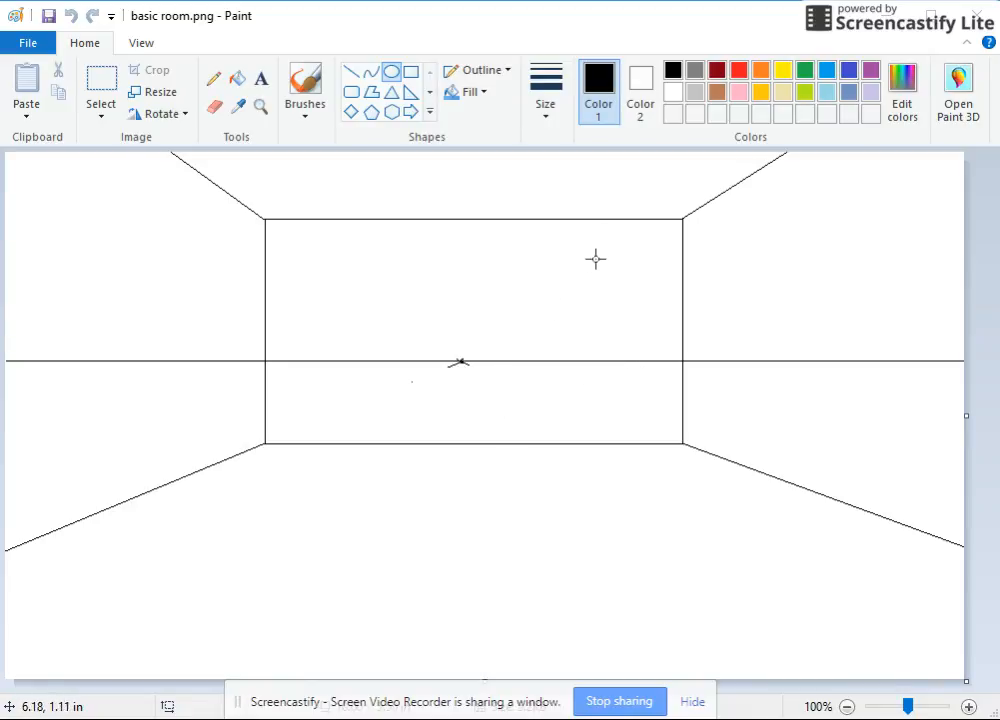
Step: Draw a rectangular door about 1 in wide standing on the back wall's floor line and a rectangular window beside it
click(411, 72)
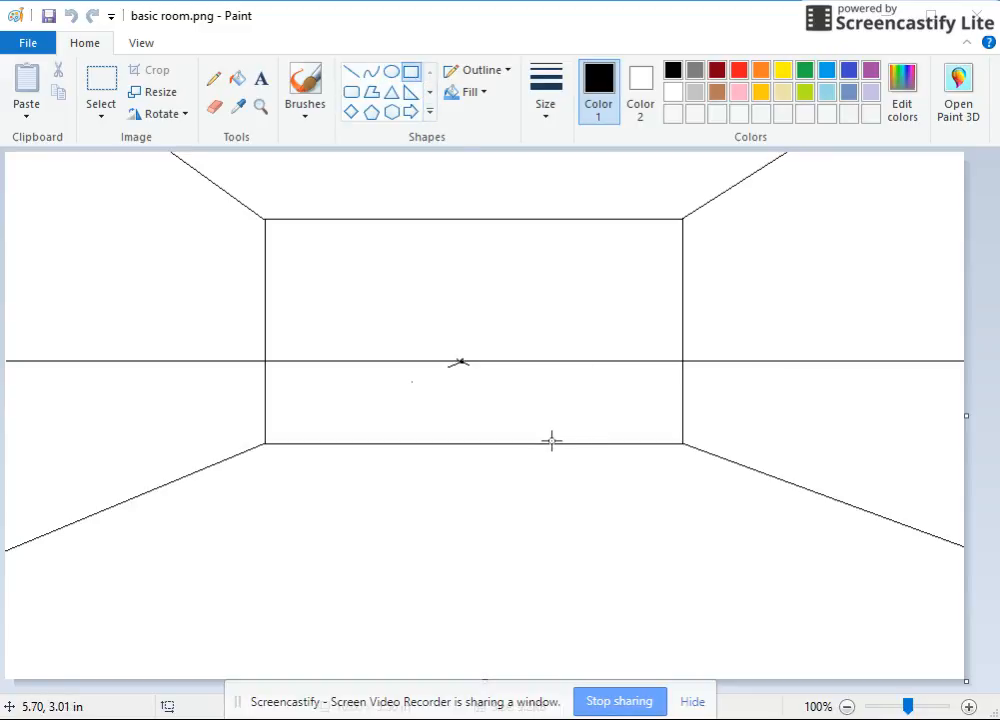
drag(540, 443, 637, 244)
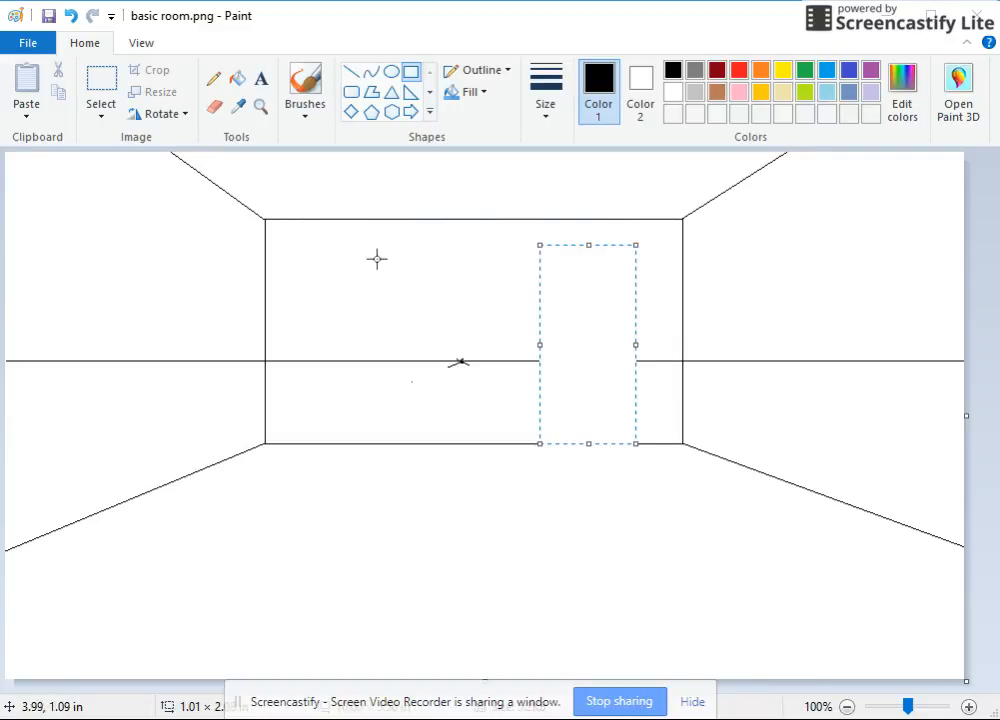
drag(306, 244, 468, 333)
click(364, 397)
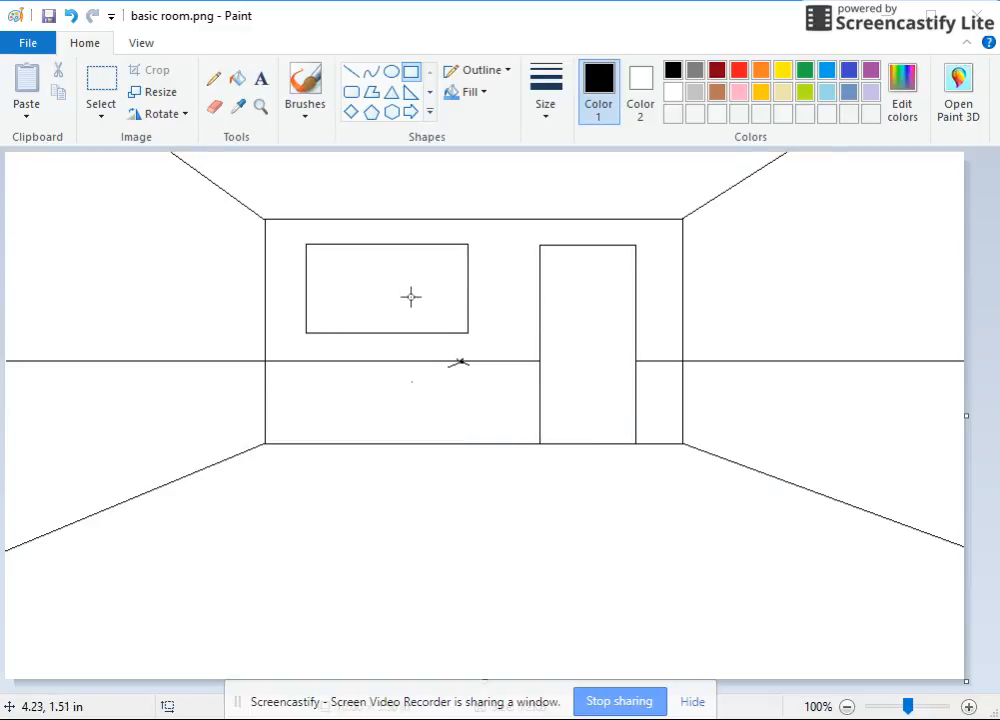
drag(800, 194, 884, 466)
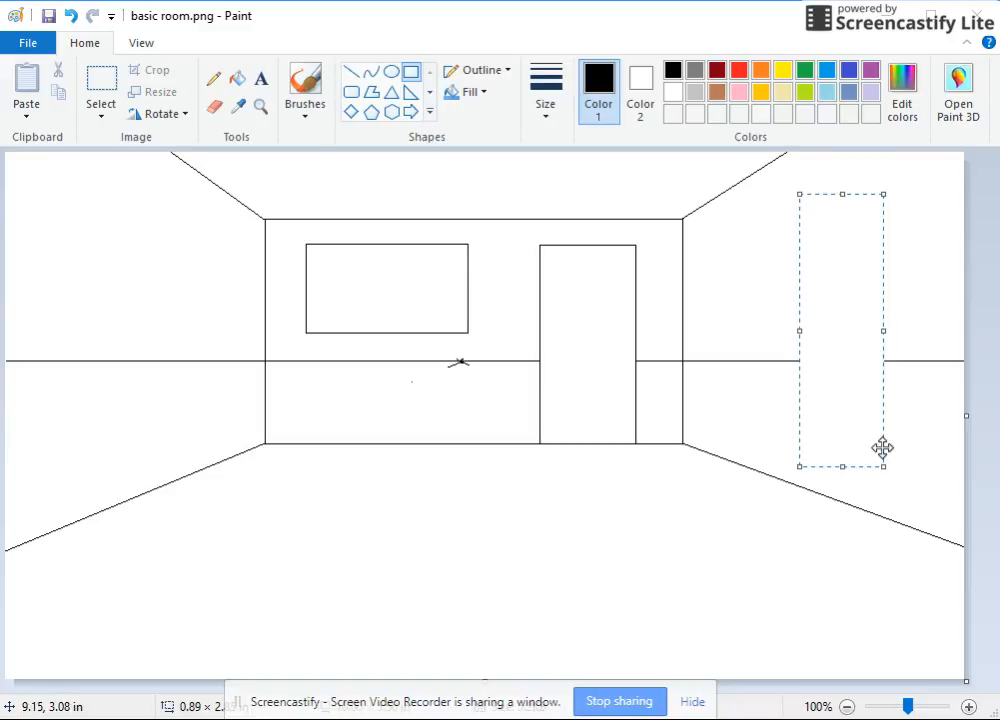
key(Delete)
mouse_move(751, 207)
mouse_down()
mouse_move(910, 289)
mouse_move(903, 306)
mouse_up()
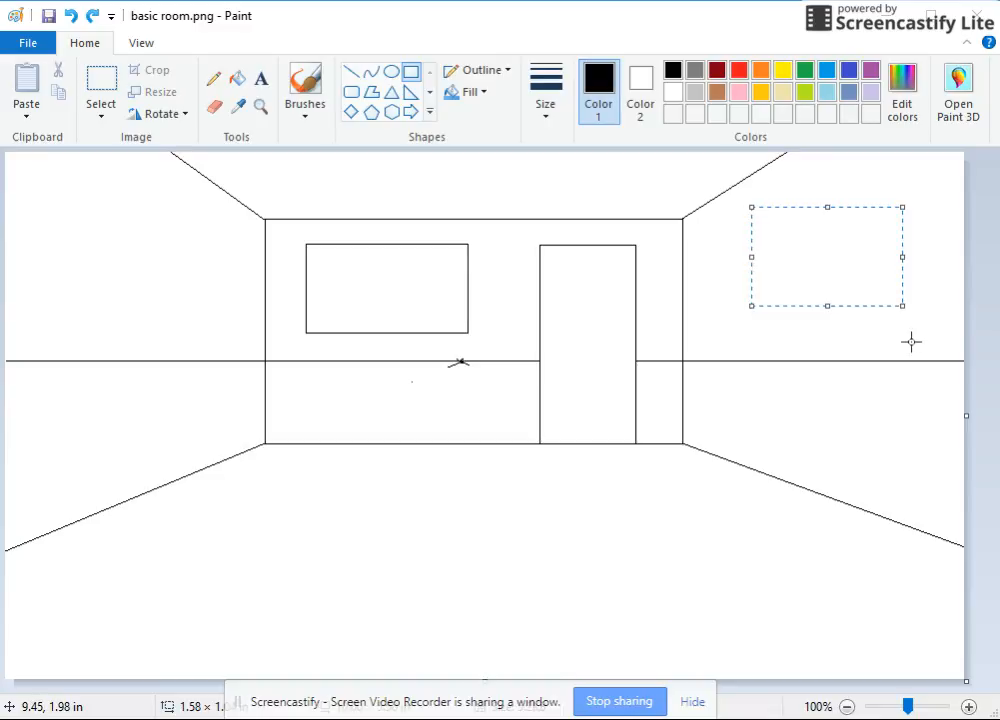
click(937, 334)
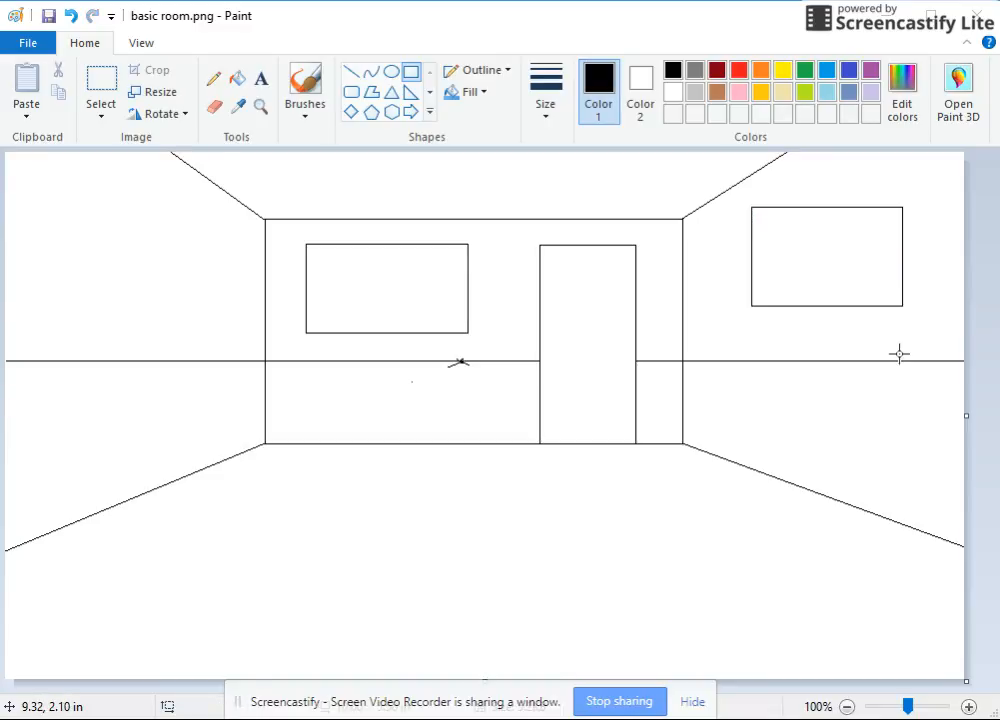
key(ctrl+z)
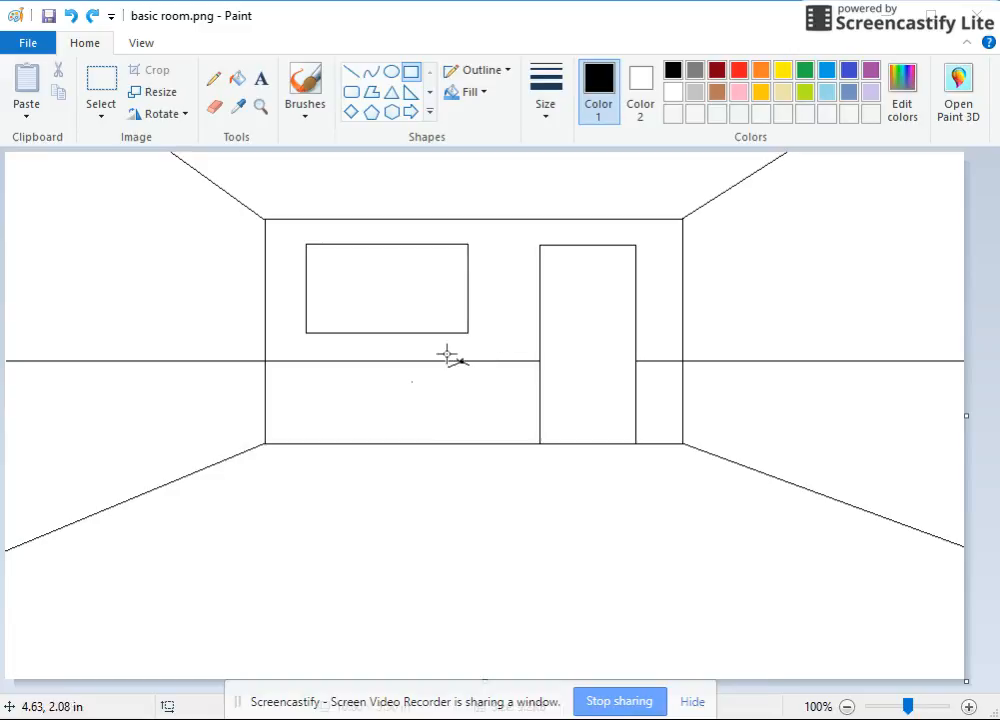
Step: Draw a perspective door on the right wall with its top edge aimed at the vanishing point, and erase the excess guide line
click(351, 71)
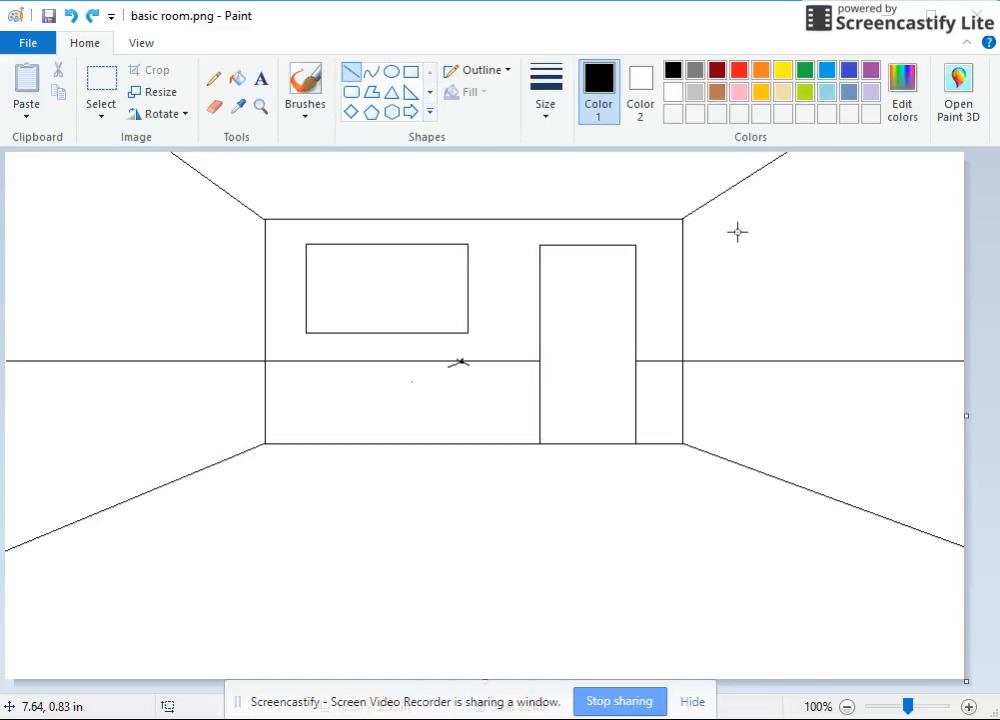
drag(737, 228, 739, 461)
click(466, 394)
mouse_move(458, 362)
mouse_down()
mouse_move(783, 232)
mouse_move(841, 177)
mouse_move(804, 194)
mouse_move(804, 488)
mouse_up()
click(797, 243)
click(777, 533)
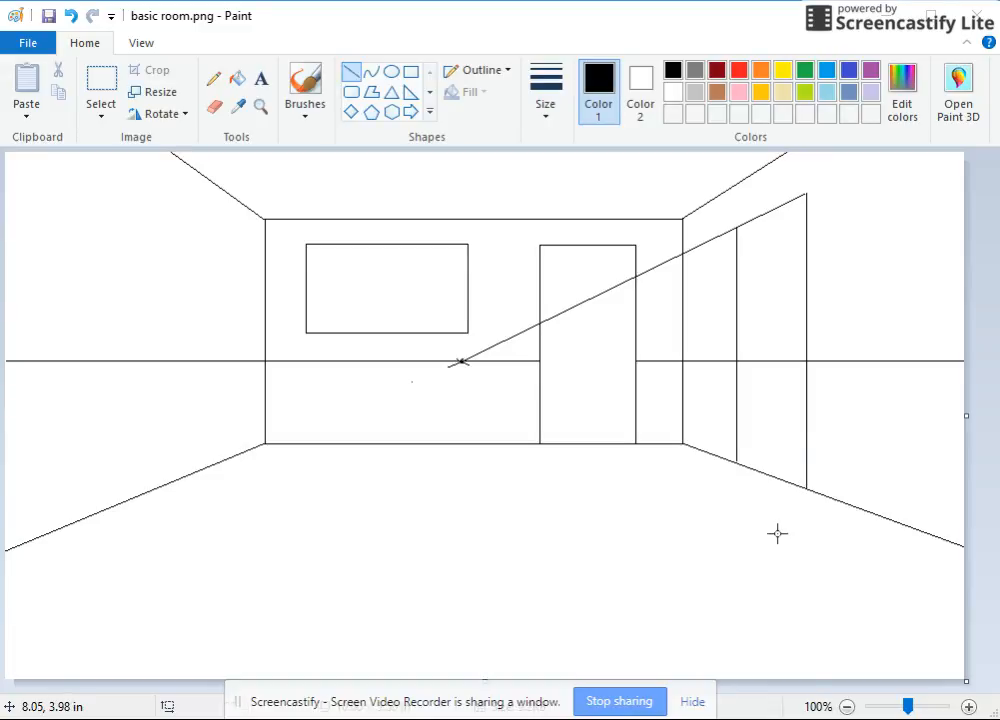
click(214, 106)
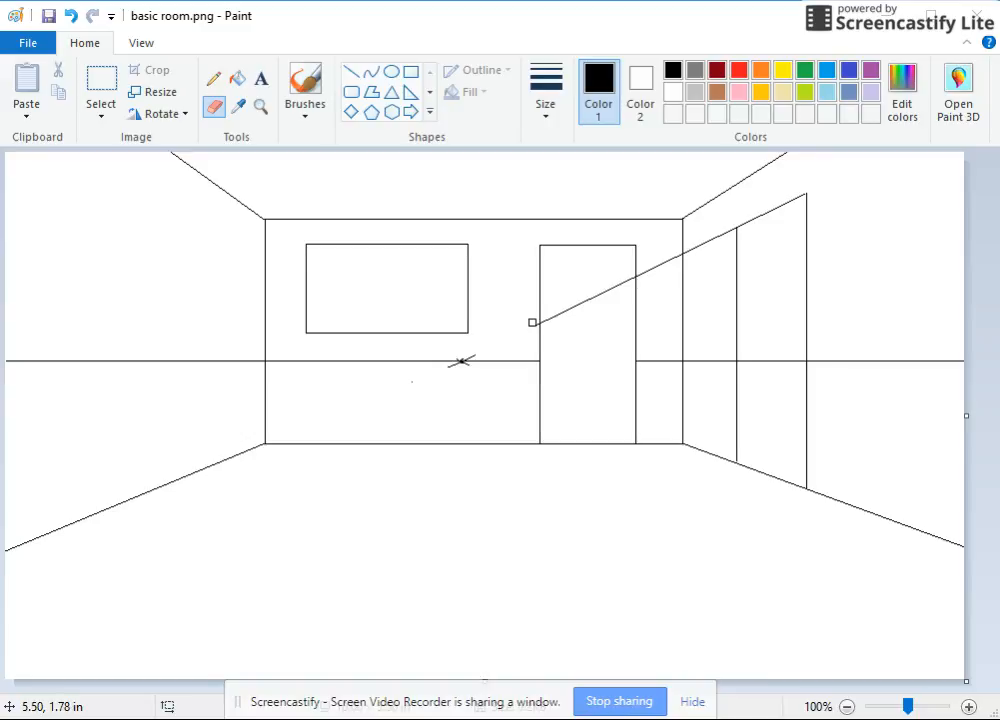
drag(550, 316, 653, 263)
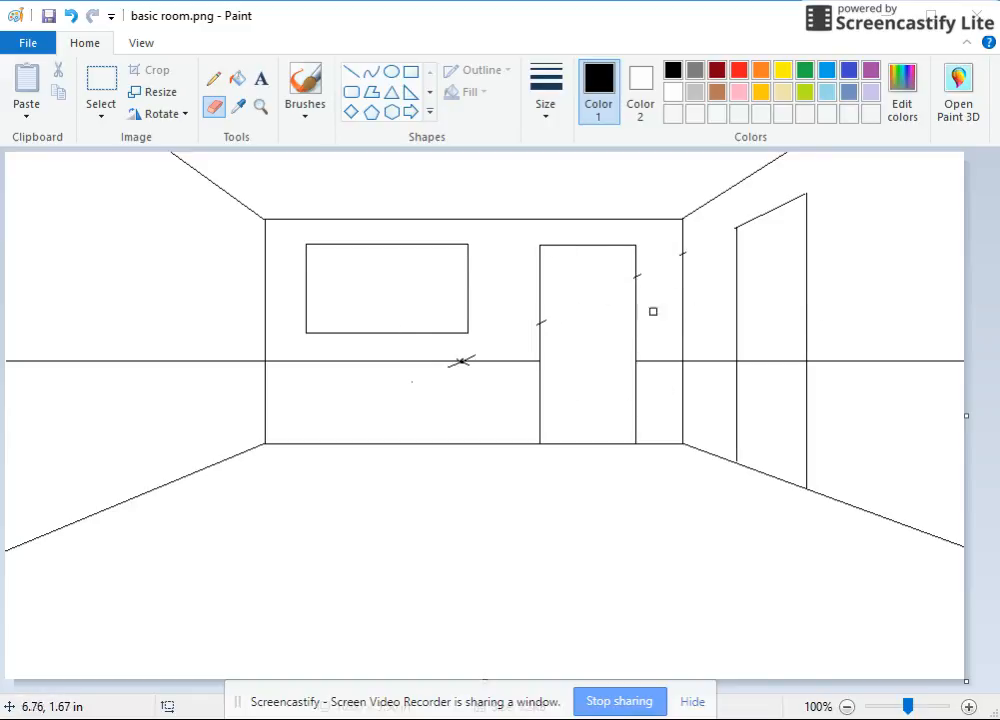
Step: Draw a perspective window on the left wall using two vertical edges and two lines converging on the vanishing point
click(350, 76)
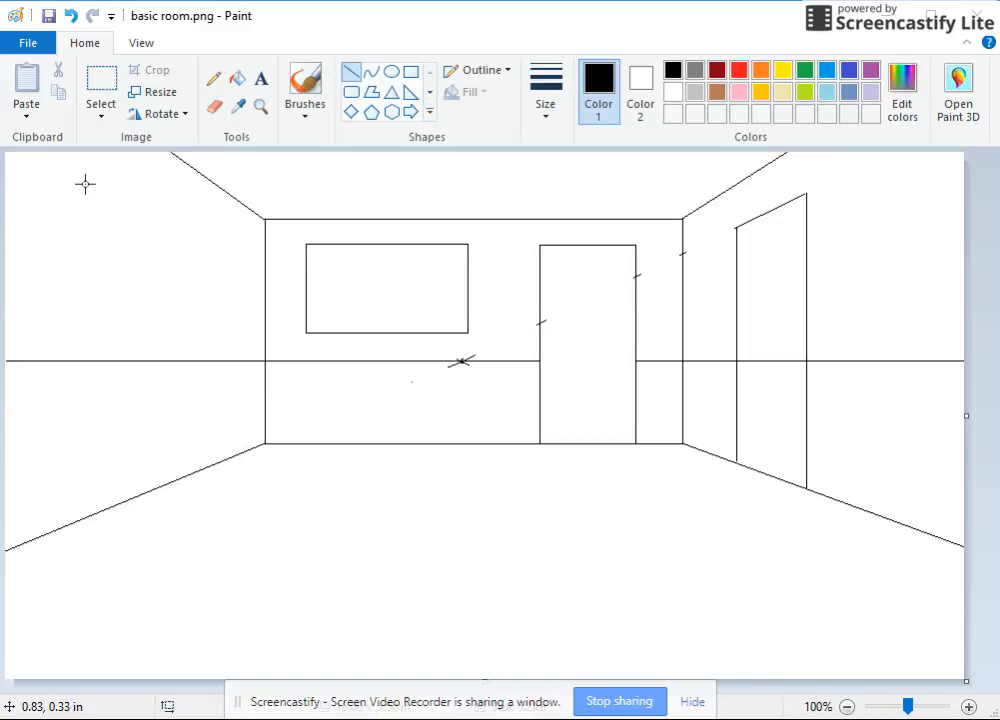
mouse_move(87, 179)
mouse_down()
mouse_move(76, 281)
mouse_move(84, 301)
mouse_up()
click(141, 258)
mouse_move(87, 177)
mouse_down()
mouse_move(281, 321)
mouse_move(465, 363)
mouse_up()
drag(87, 302, 460, 361)
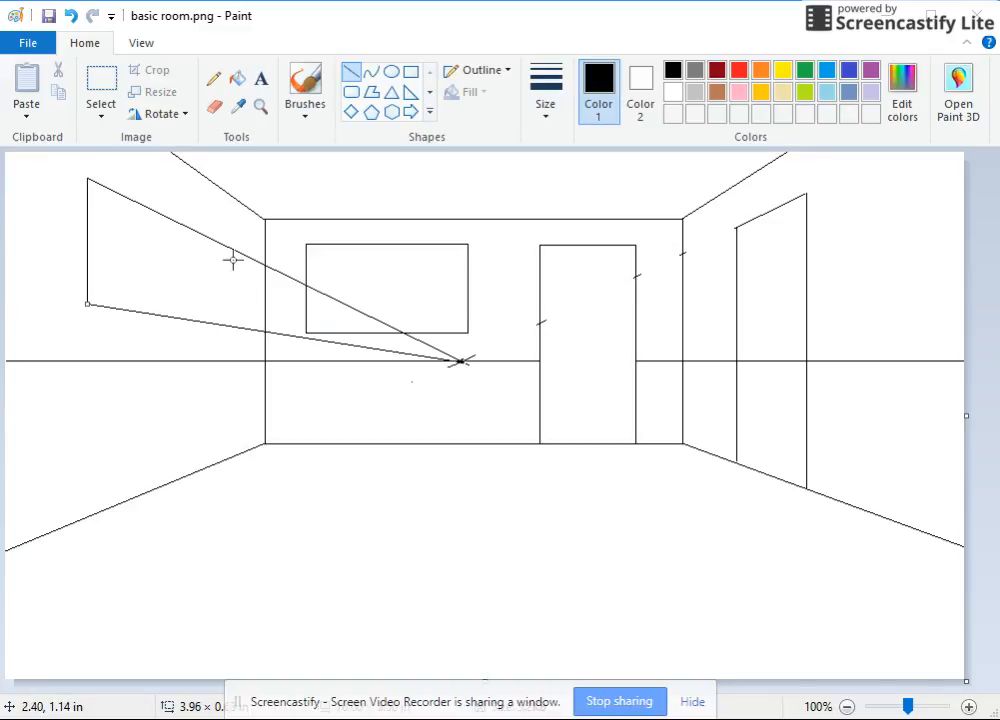
drag(229, 247, 227, 323)
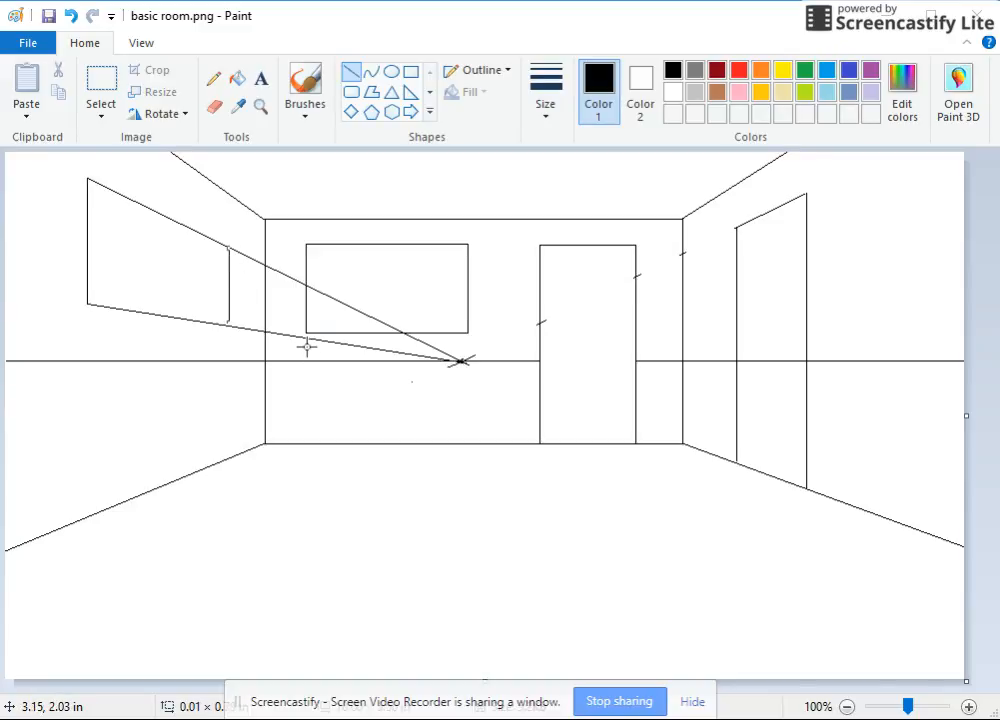
click(243, 403)
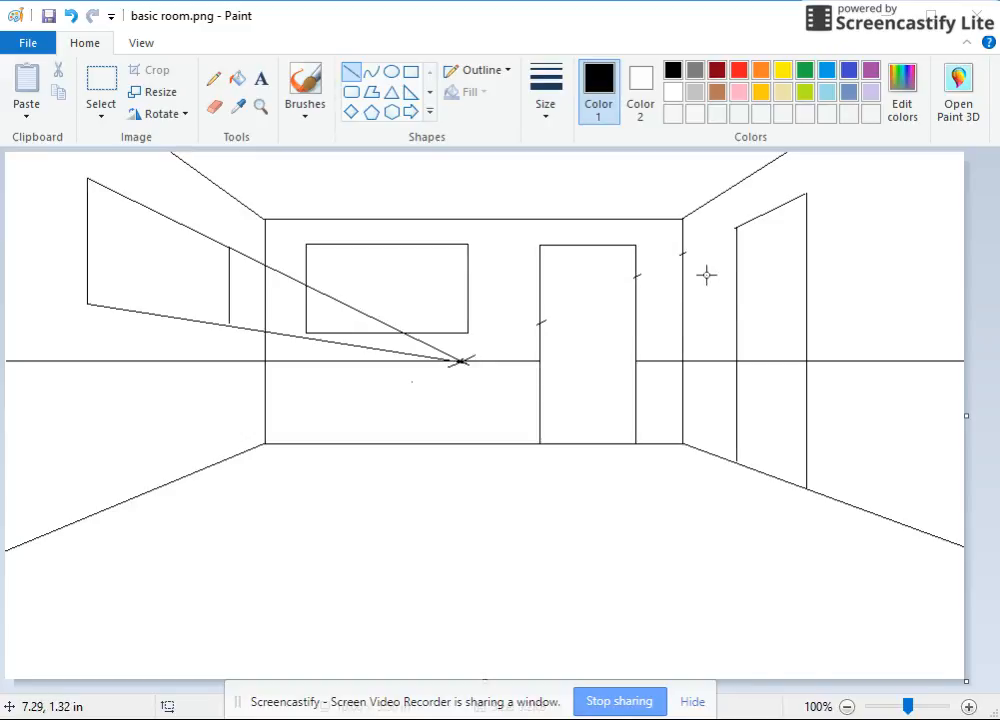
Step: Draw a slightly larger rectangle around the back-wall door as its frame, ending at the floor line
click(414, 75)
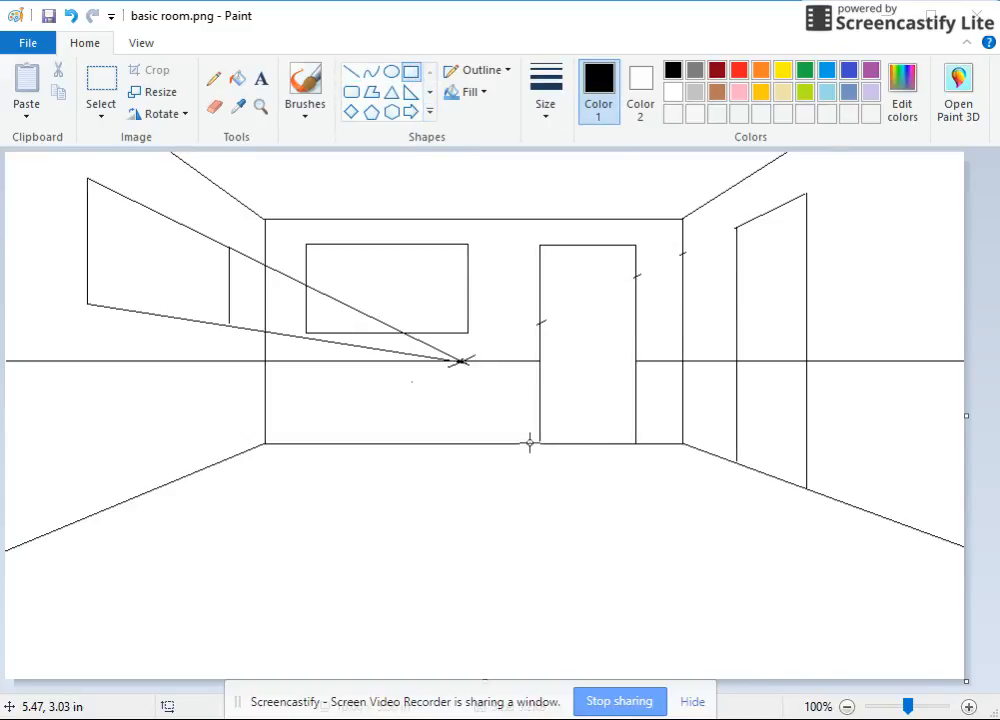
drag(532, 443, 655, 382)
key(ctrl+z)
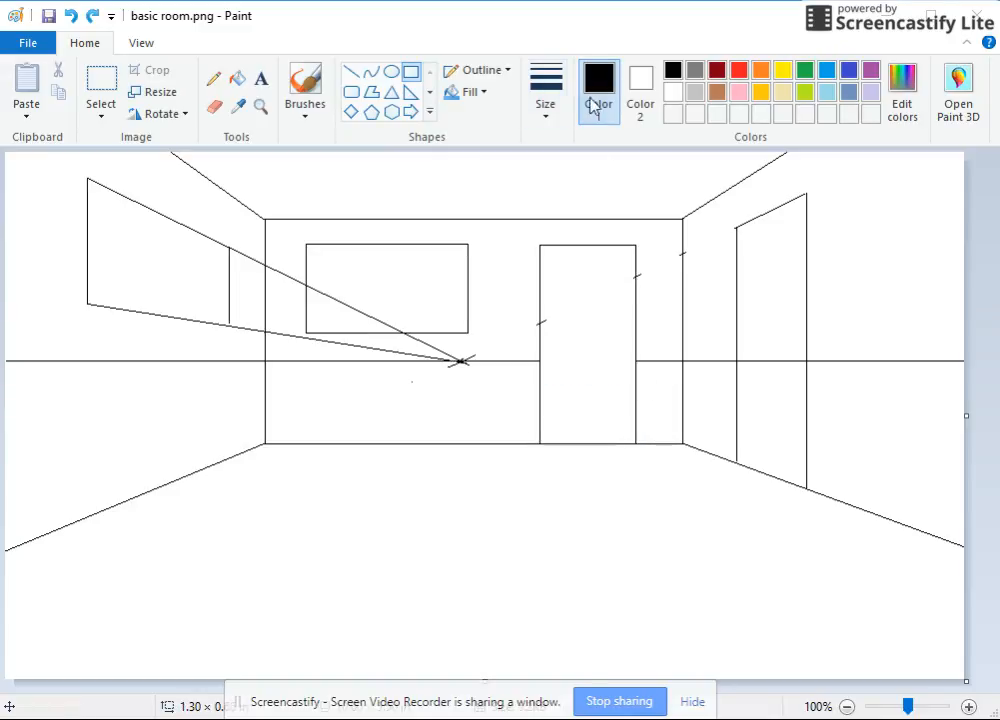
click(466, 94)
click(532, 116)
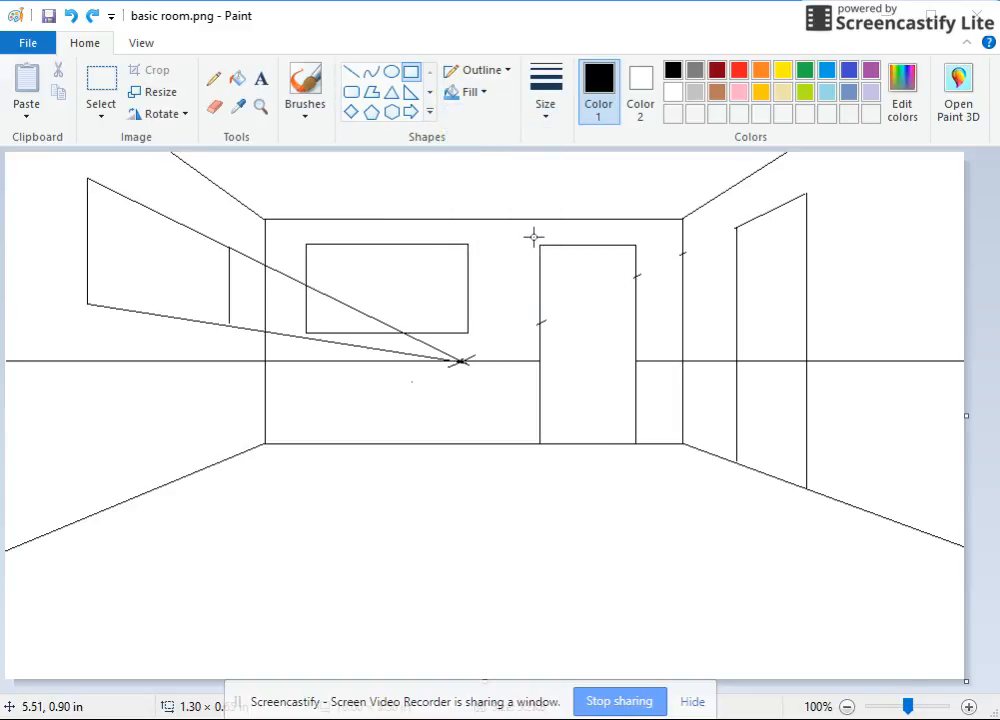
drag(533, 237, 641, 444)
click(625, 502)
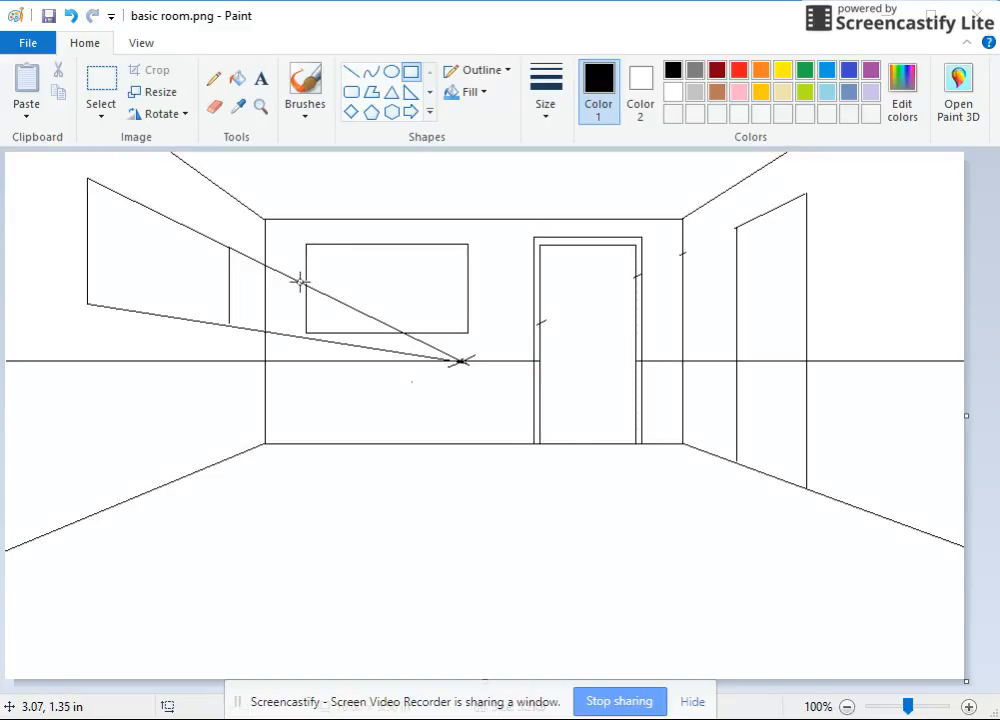
Step: Erase the left window's guide lines beyond its far edge and draw a frame rectangle around the back-wall window
click(214, 107)
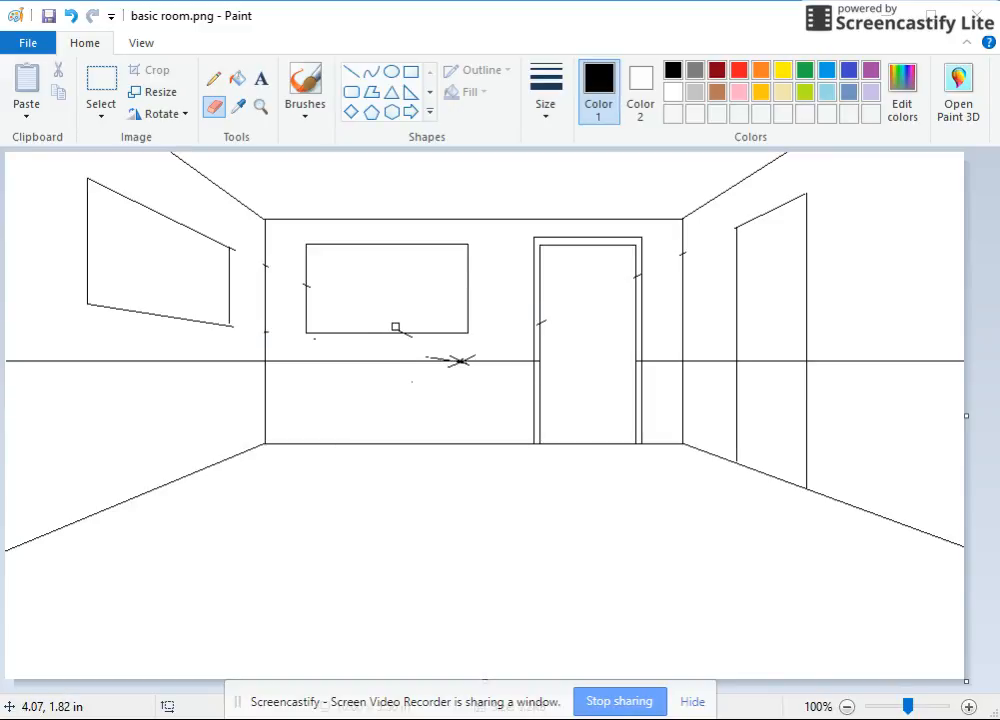
click(411, 72)
mouse_move(301, 239)
mouse_down()
mouse_move(402, 327)
mouse_move(475, 337)
mouse_up()
click(508, 286)
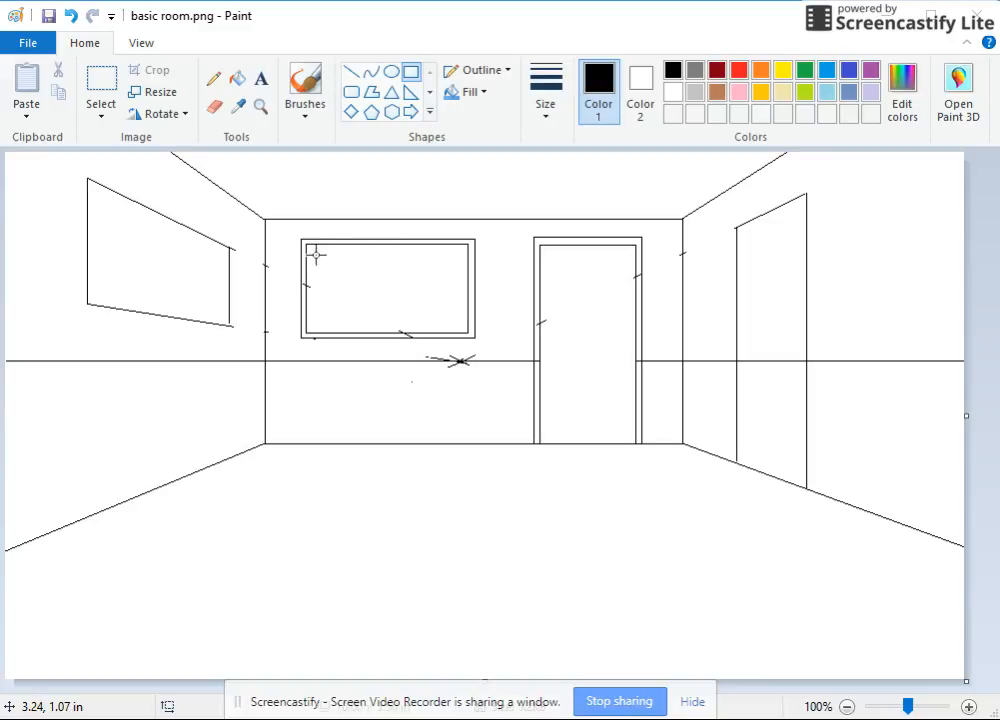
Step: Draw two crossing diagonals between the inner corners of the back-wall window to locate its centre
click(354, 72)
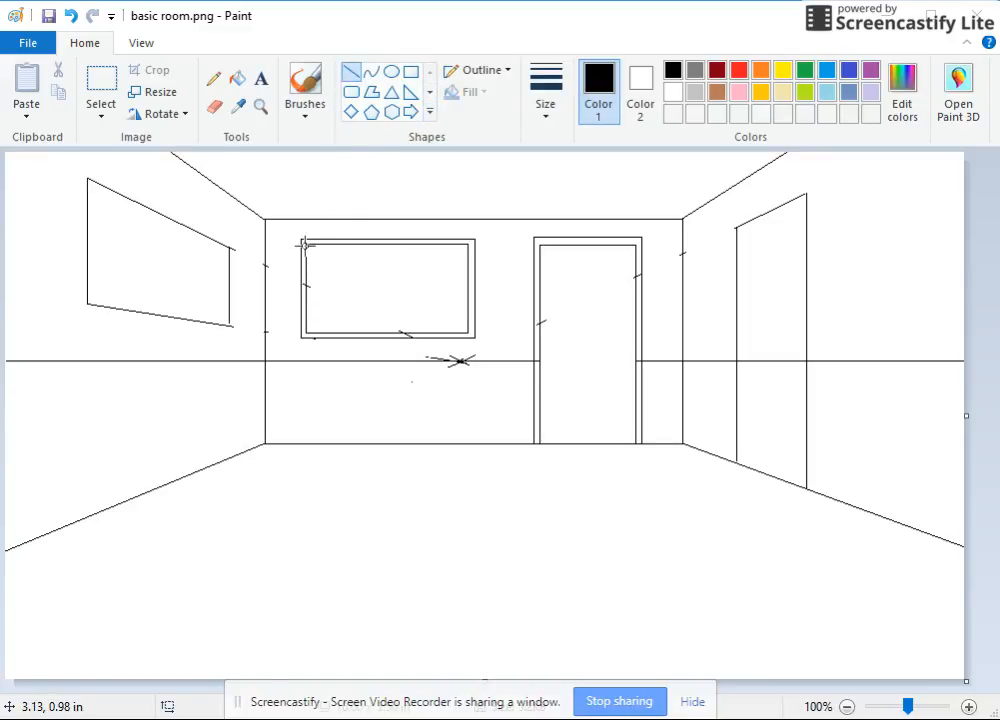
mouse_move(307, 243)
mouse_down()
mouse_move(443, 301)
mouse_move(468, 335)
mouse_up()
click(442, 274)
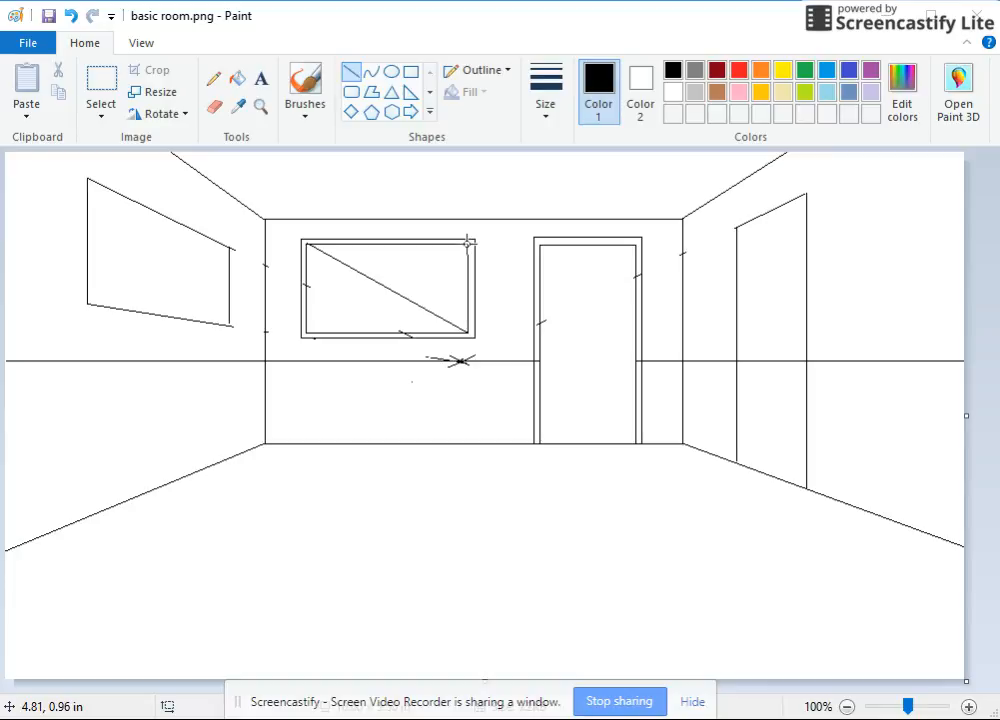
drag(469, 243, 306, 334)
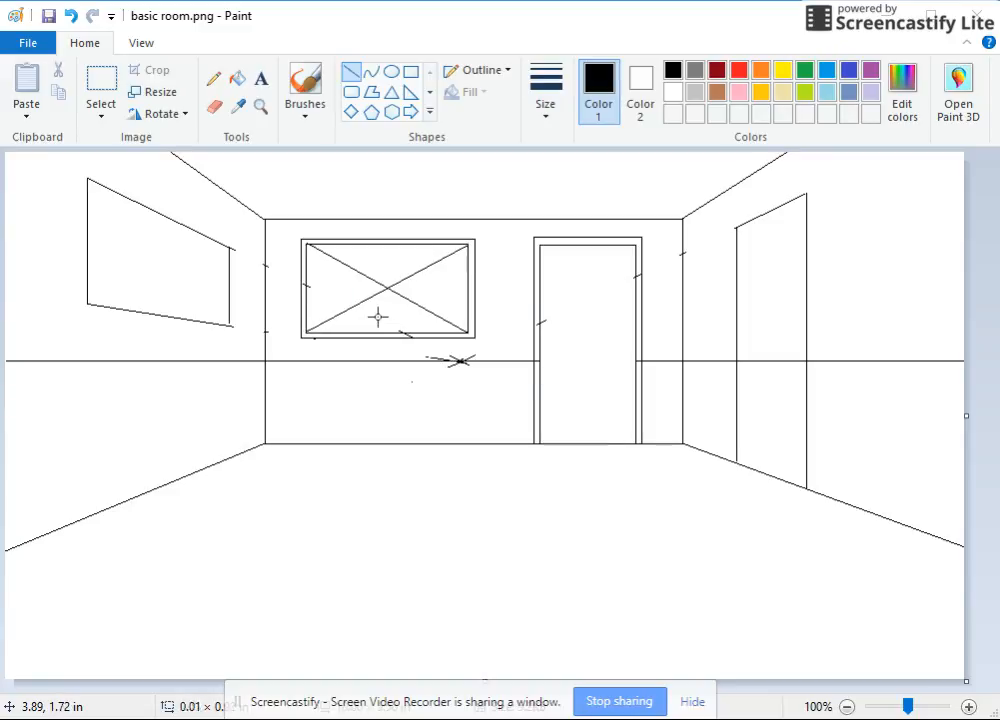
Step: Draw a vertical bar about 0.10 in wide and a horizontal bar about 1.69 in long through the back-wall window's centre
click(410, 71)
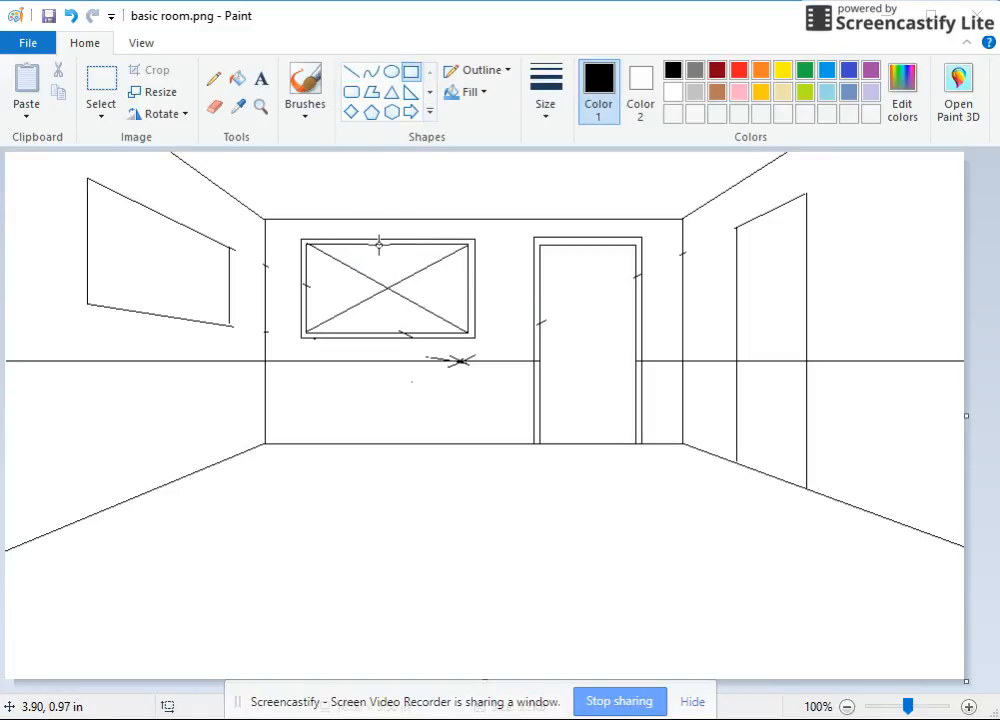
drag(381, 244, 392, 330)
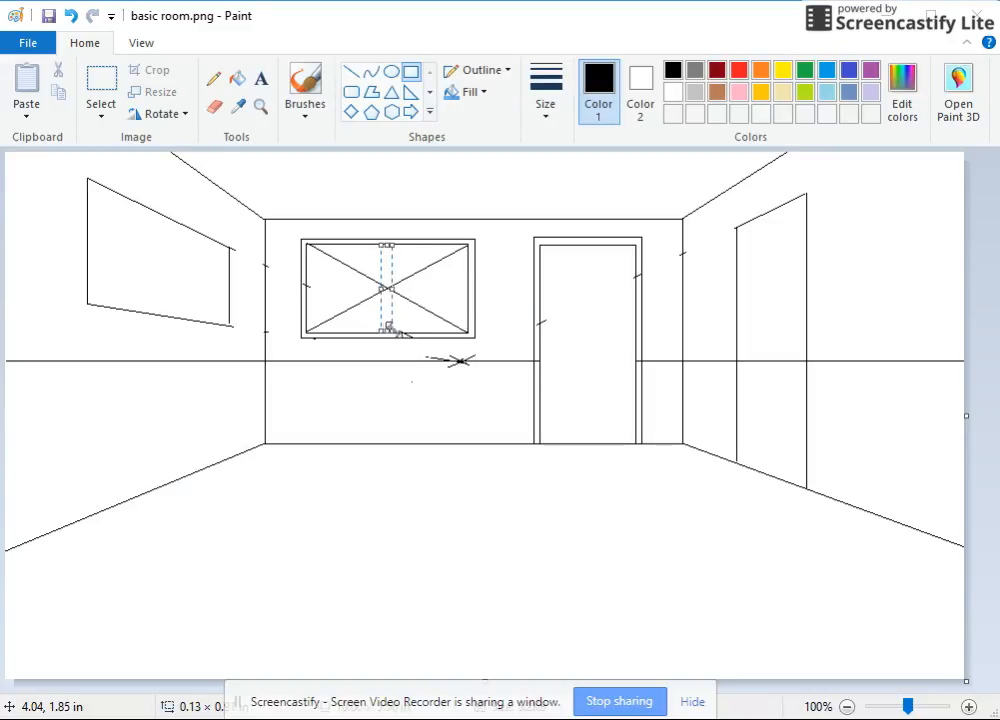
key(ctrl+z)
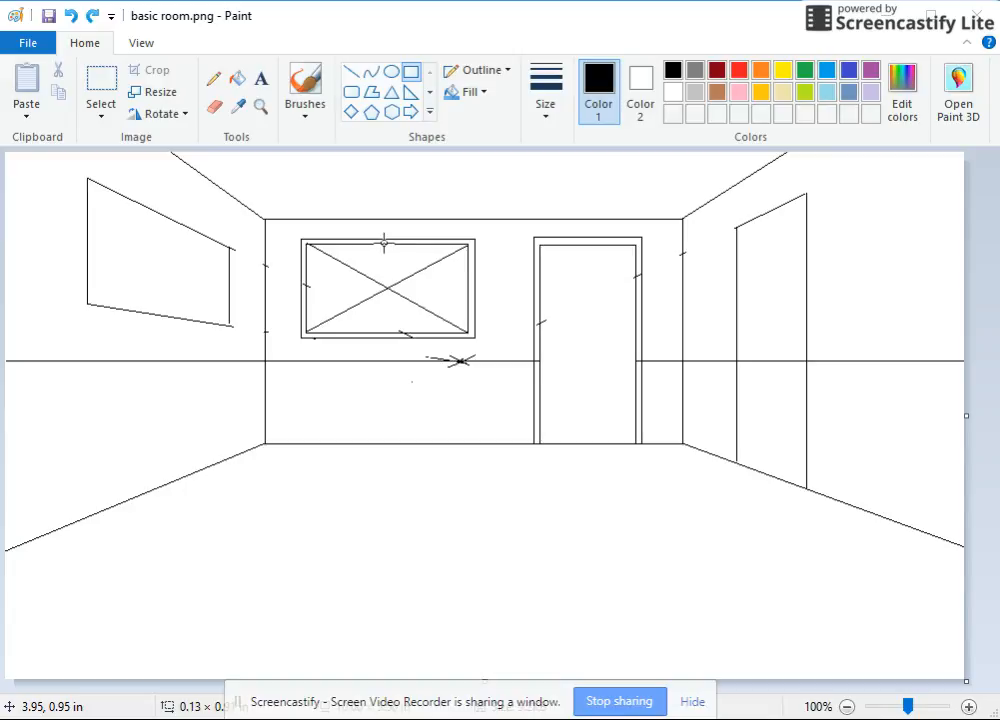
drag(383, 244, 392, 331)
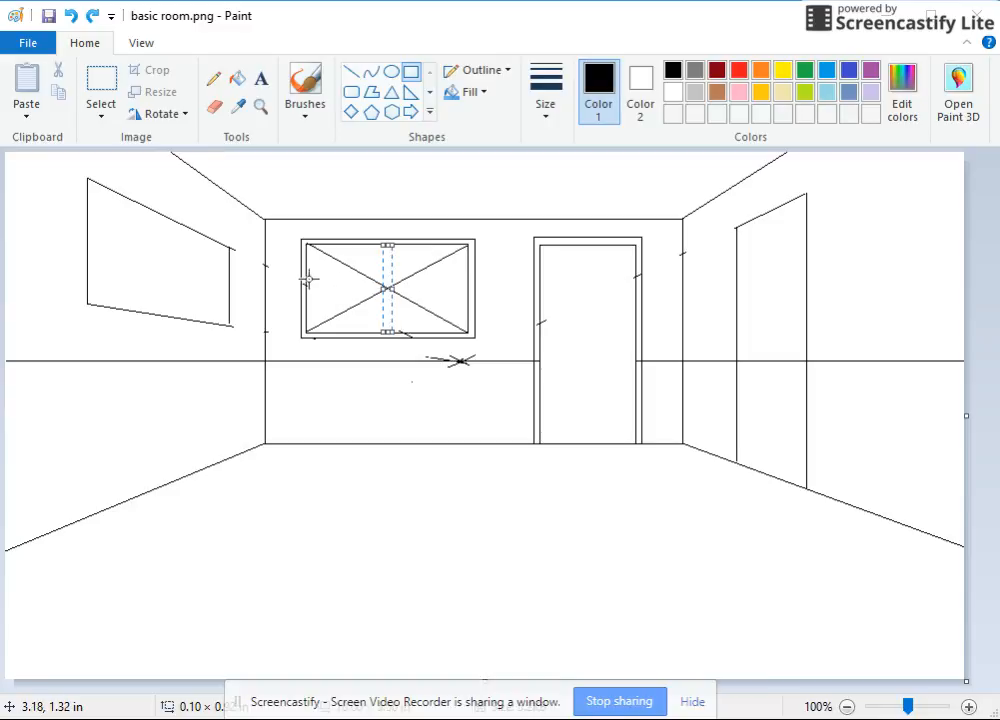
drag(306, 283, 467, 293)
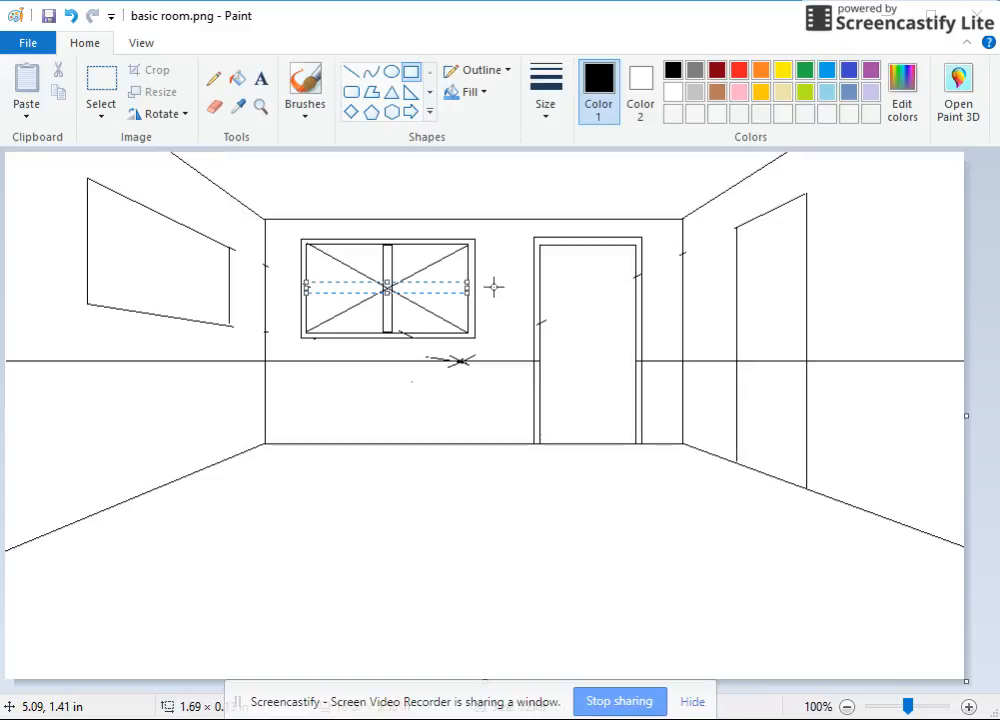
click(493, 287)
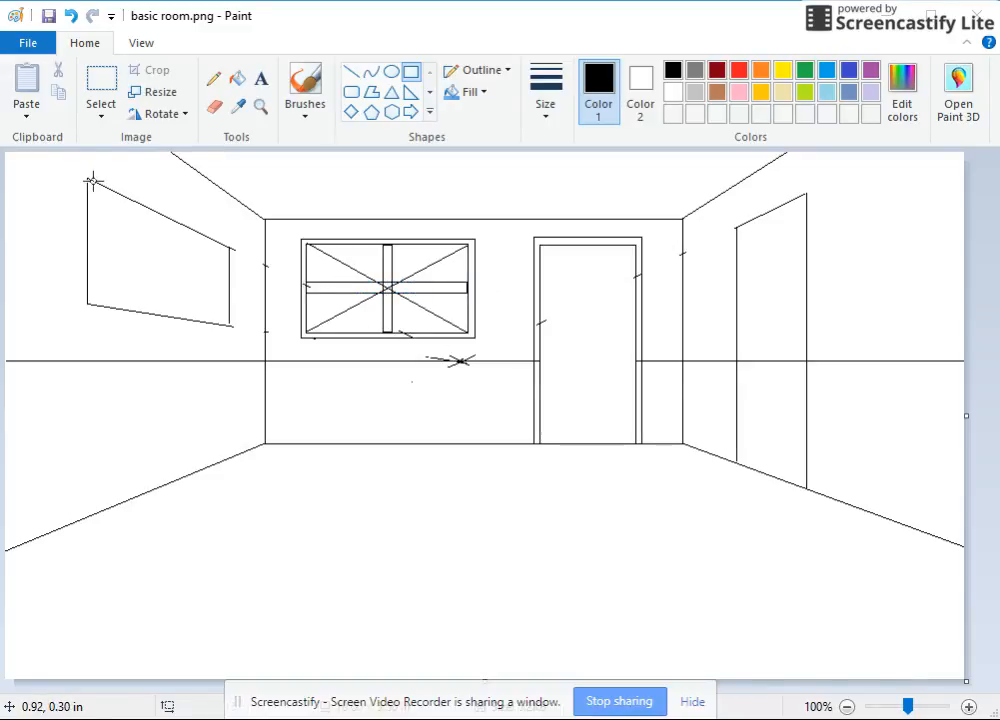
Step: Draw two crossing diagonals between the corners of the left-wall window to locate its perspective centre
click(350, 72)
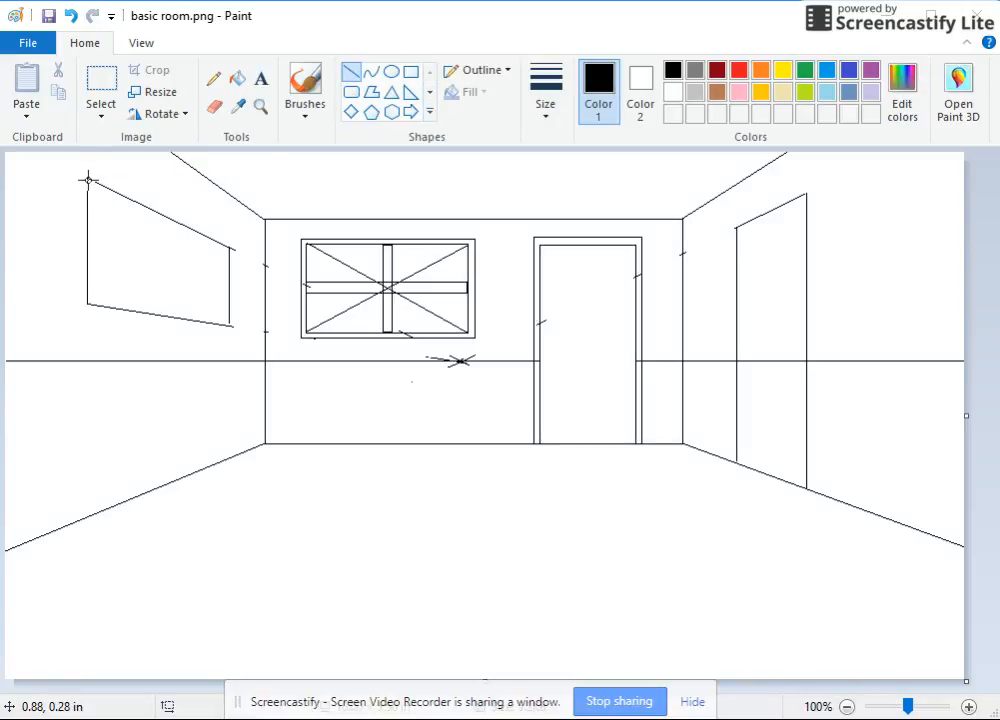
mouse_move(89, 178)
mouse_down()
mouse_move(214, 290)
mouse_move(232, 325)
mouse_up()
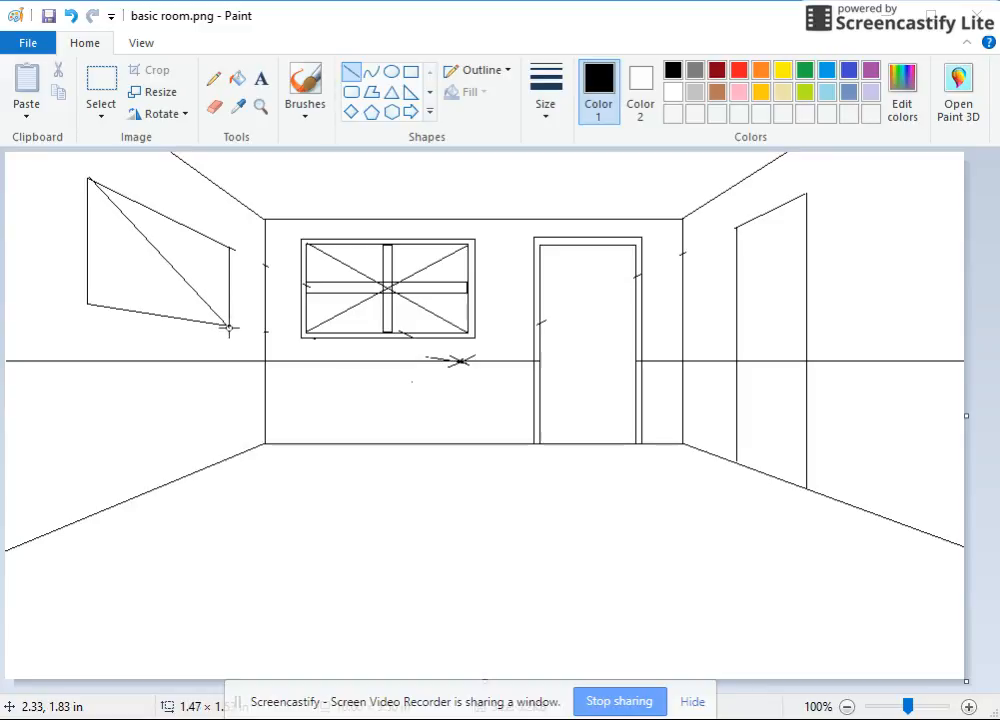
drag(87, 306, 230, 247)
click(221, 216)
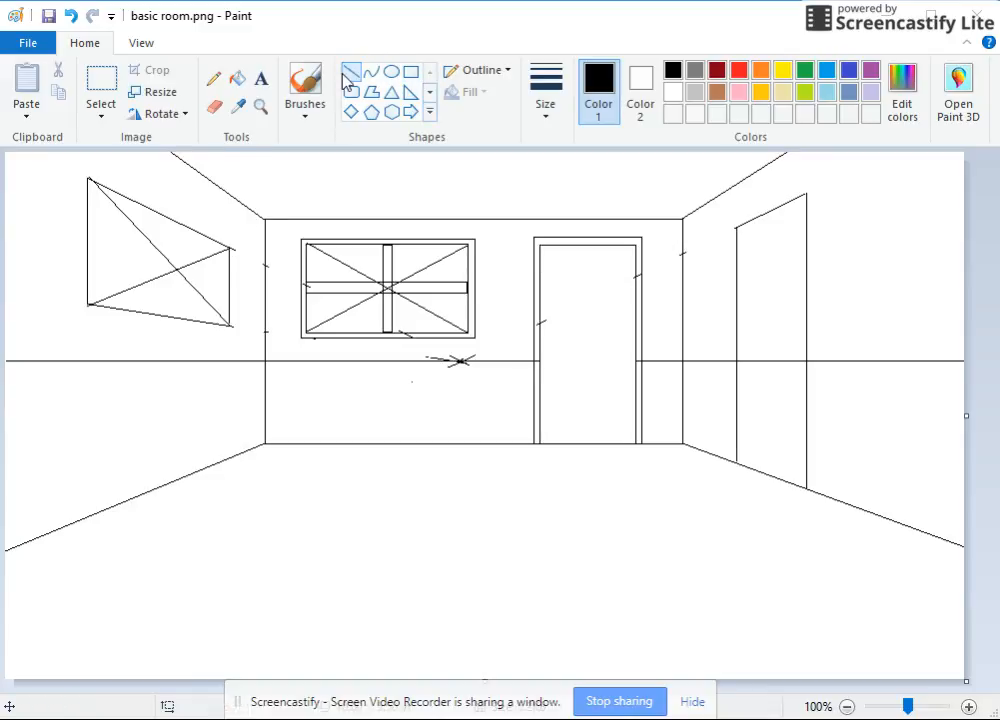
Step: Draw two close vertical lines, one on each side of the left-wall window's centre, to form its vertical bar
click(411, 72)
click(351, 72)
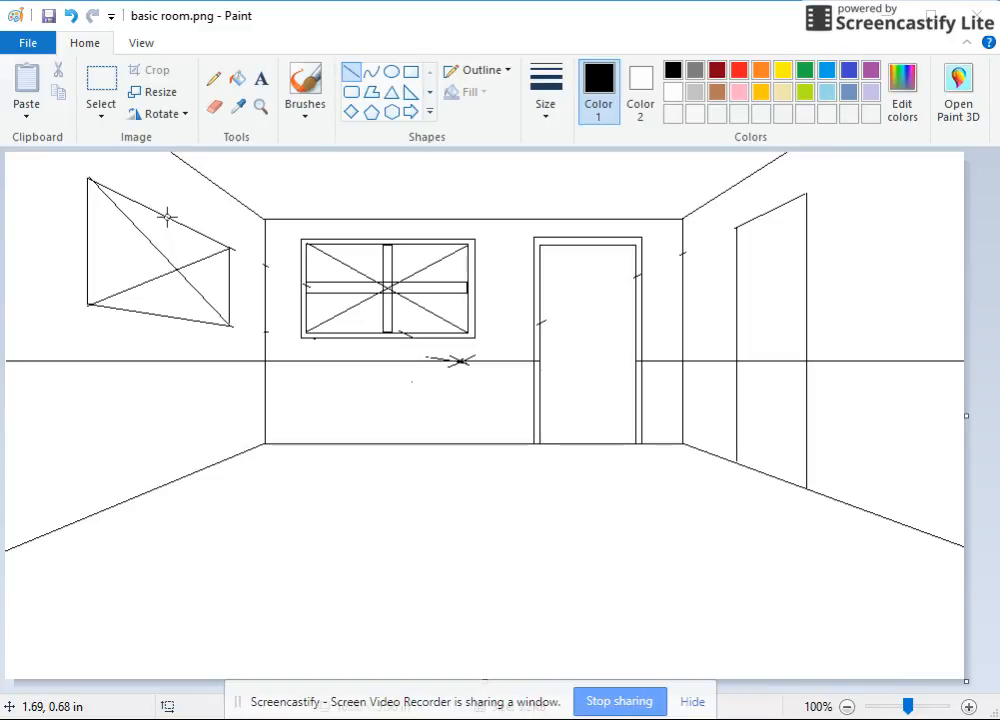
drag(172, 218, 173, 317)
click(178, 336)
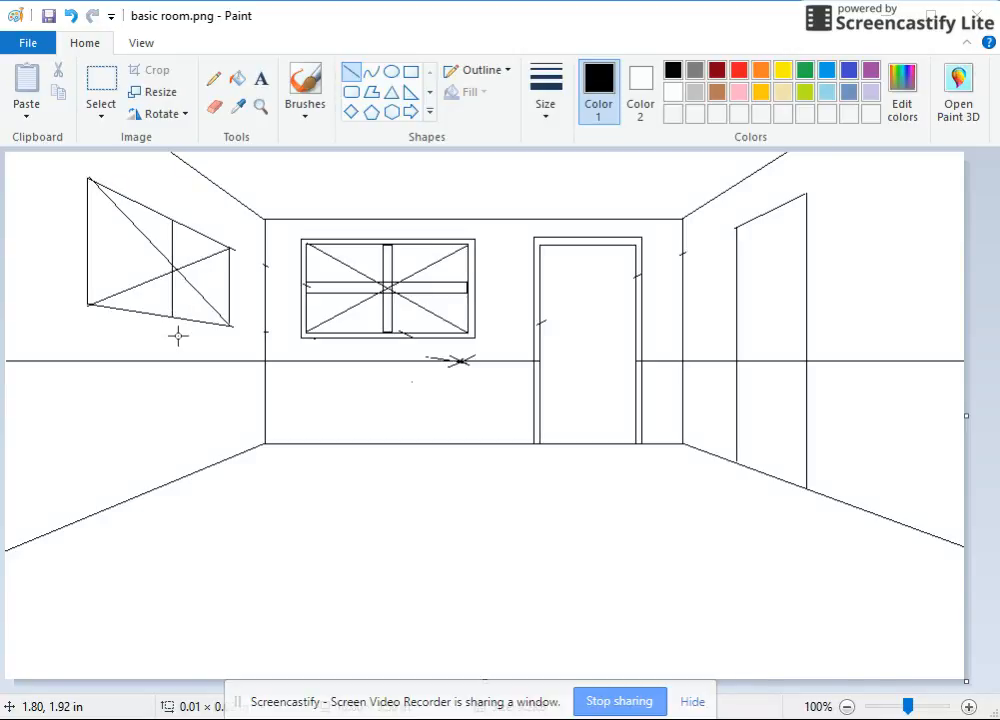
drag(182, 224, 180, 319)
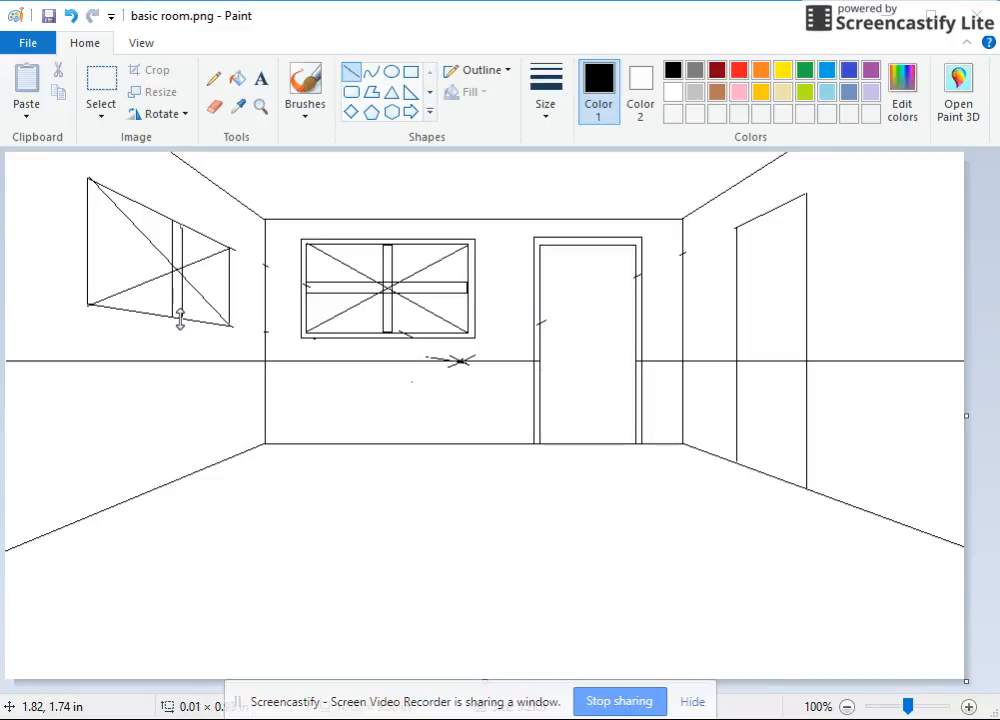
click(180, 343)
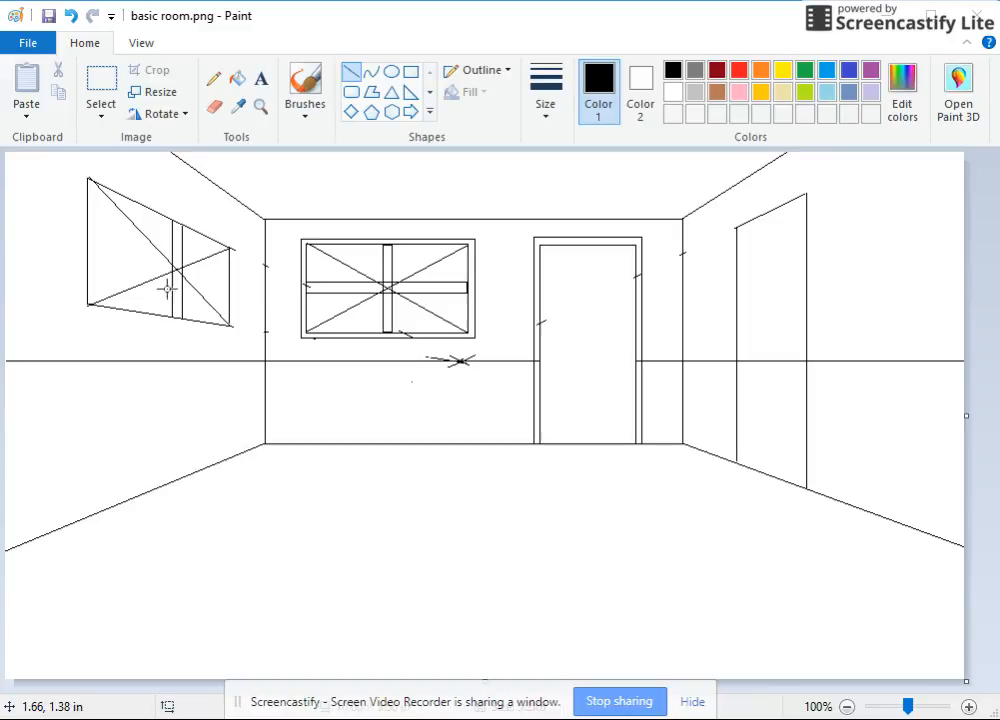